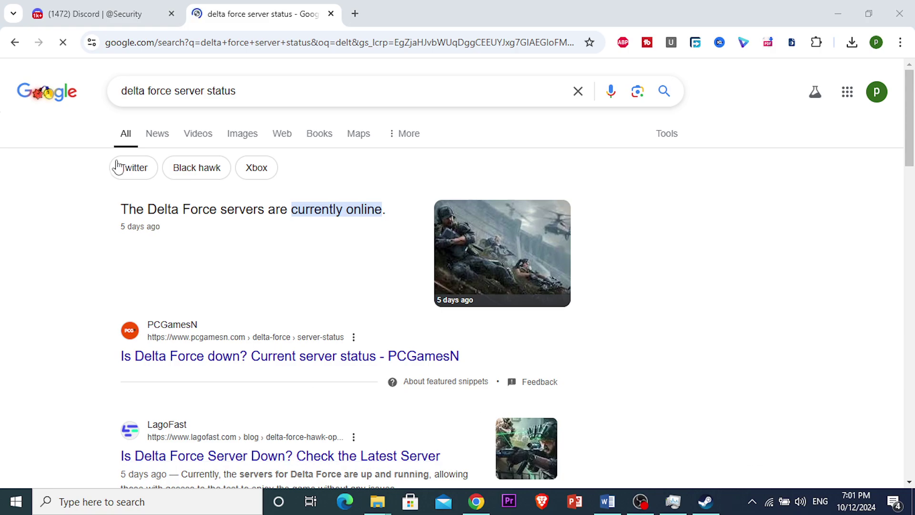
# Review the Google results confirming Delta Force servers are online, then minimize Chrome
pyautogui.click(123, 89)
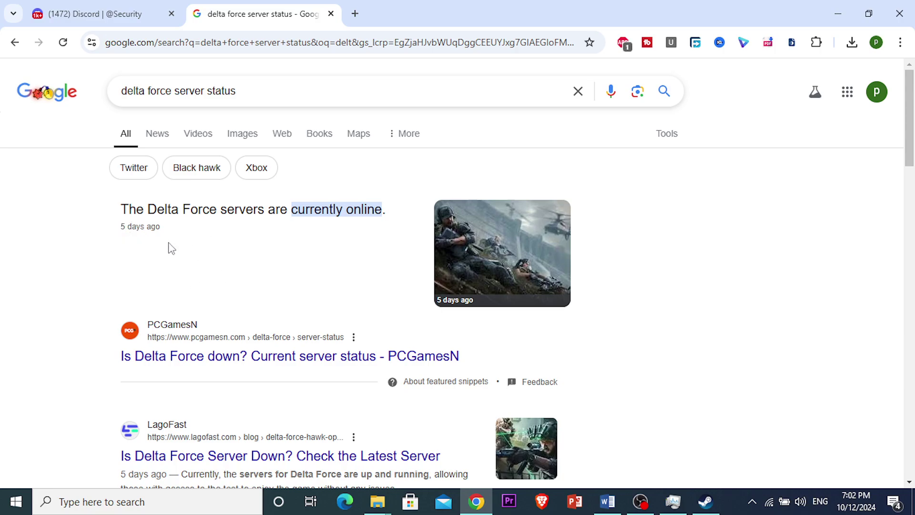
pyautogui.moveTo(120, 228); pyautogui.dragTo(141, 228)
pyautogui.click(118, 224)
pyautogui.moveTo(291, 208); pyautogui.dragTo(361, 228)
pyautogui.scroll(-4, 349, 237)
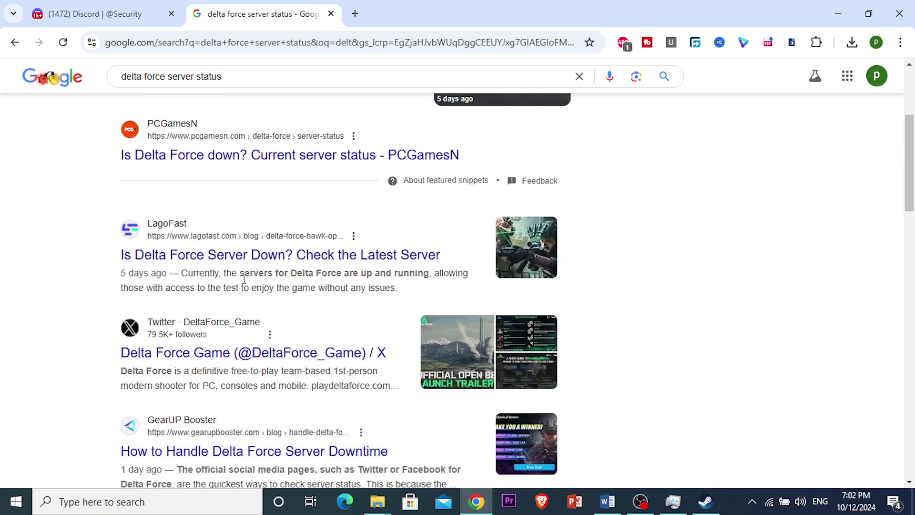
pyautogui.moveTo(225, 274); pyautogui.dragTo(433, 288)
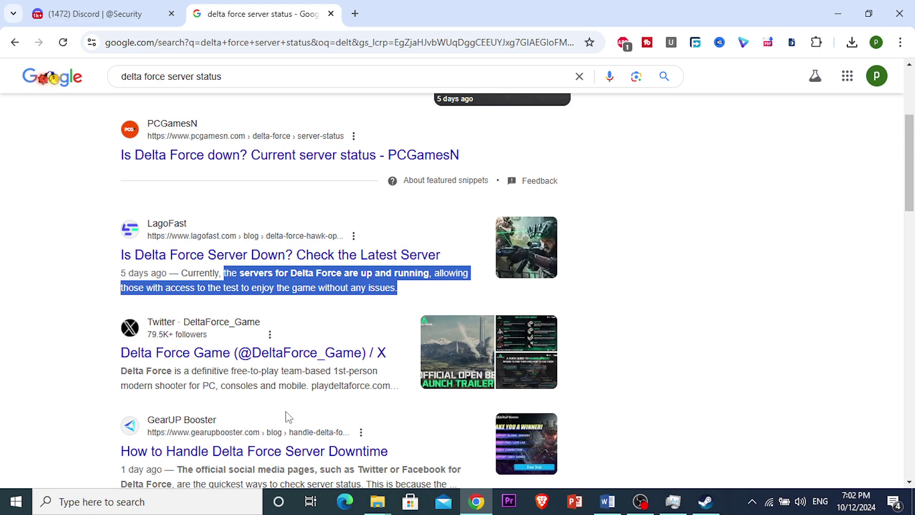
pyautogui.click(840, 7)
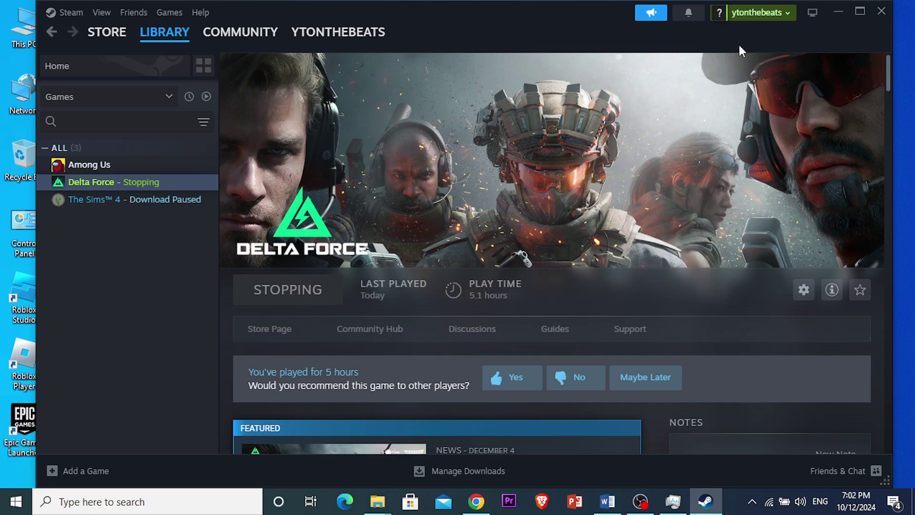
# Minimize the Steam library window to reveal the desktop
pyautogui.click(837, 10)
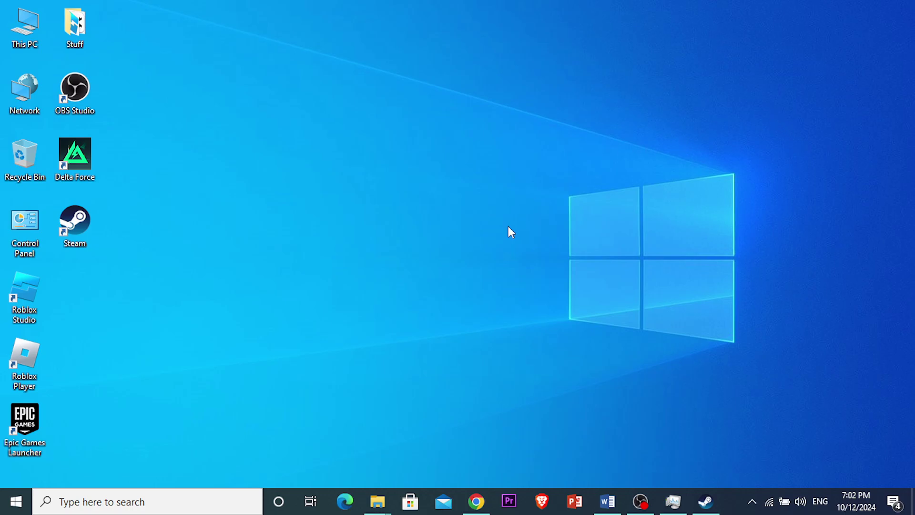
# End the Sign in to Steam process in Task Manager, then minimize Task Manager
pyautogui.rightClick(14, 501)
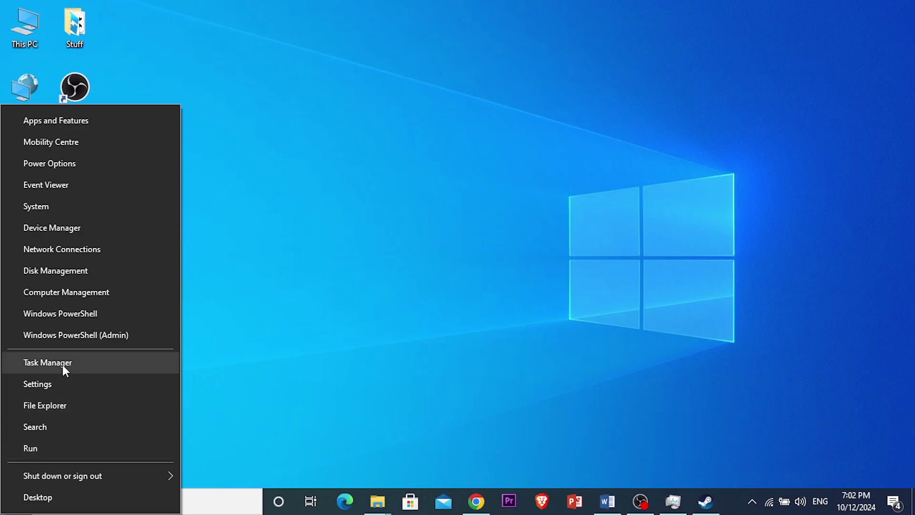
pyautogui.click(62, 364)
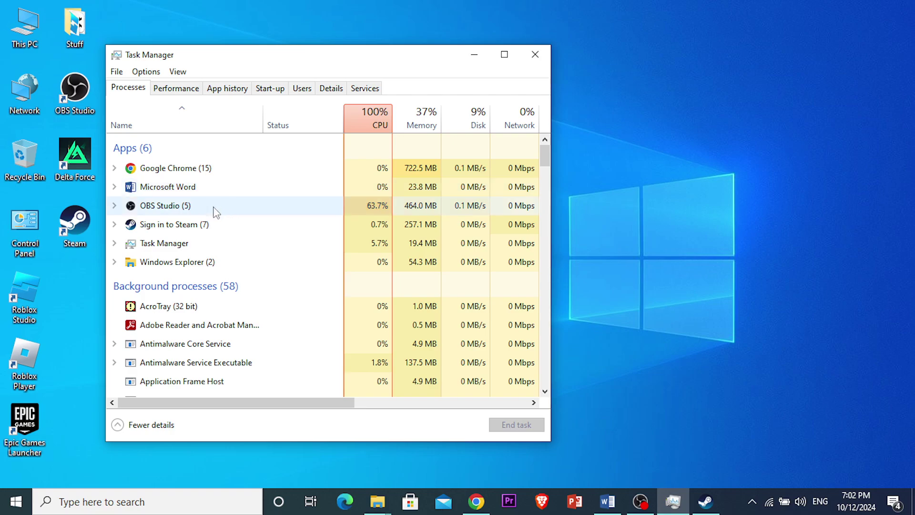
pyautogui.click(180, 227)
pyautogui.click(516, 425)
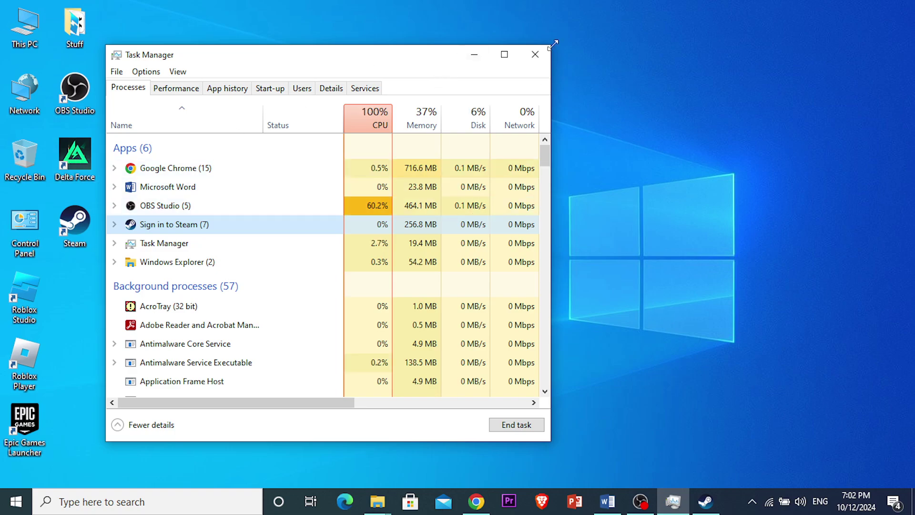
pyautogui.click(474, 55)
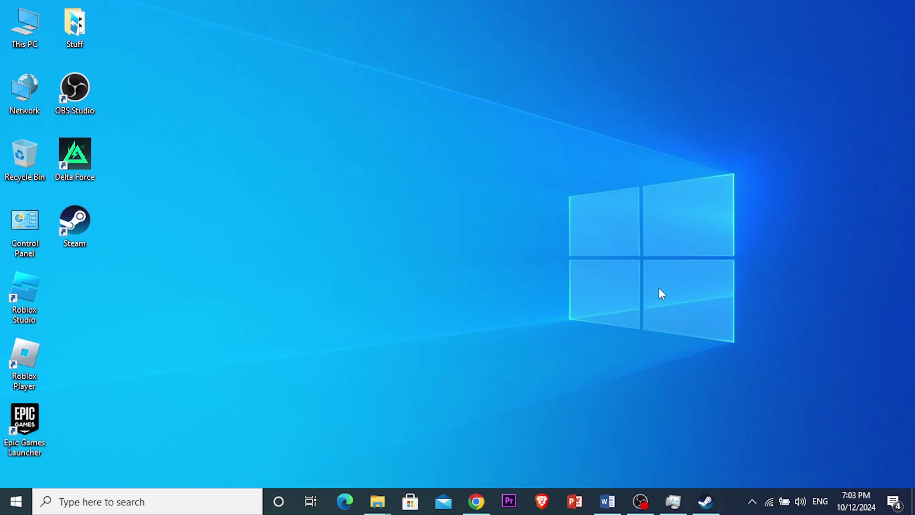
pyautogui.click(769, 503)
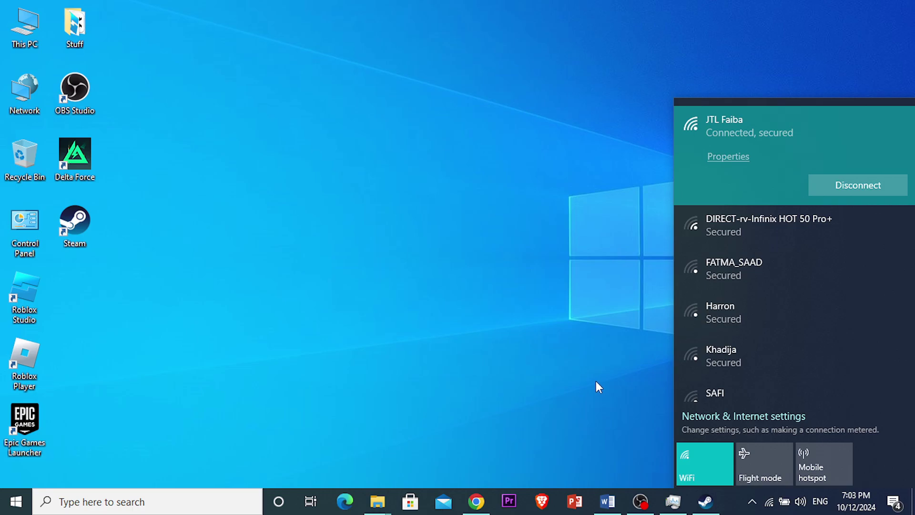
pyautogui.click(596, 381)
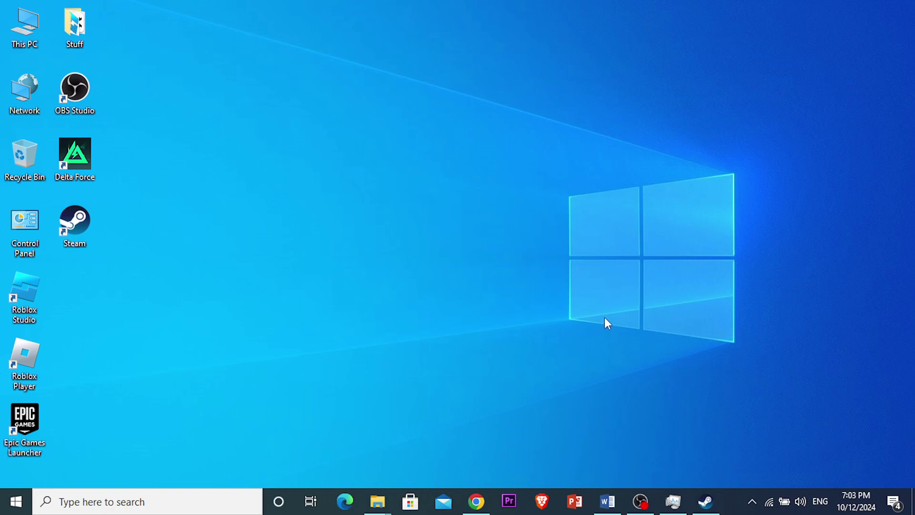
# Search 'control' to launch Control Panel and go to Network and Internet
pyautogui.click(106, 504)
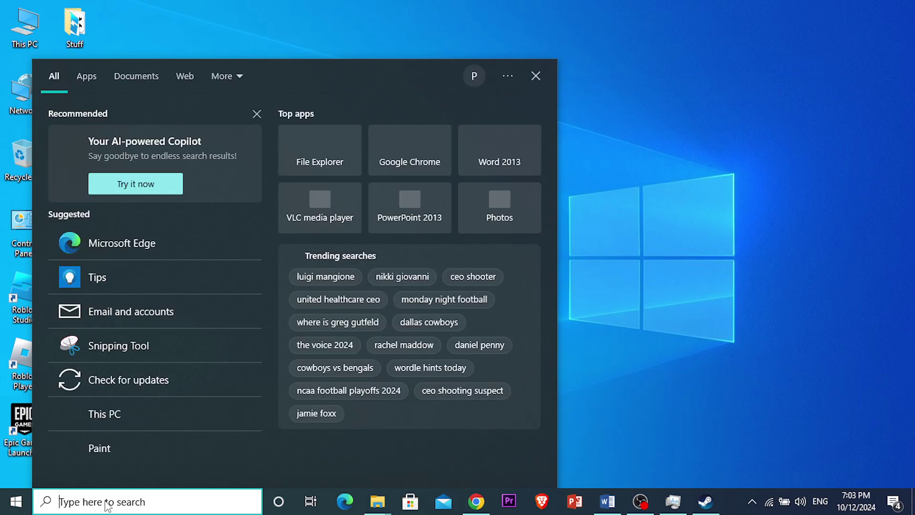
pyautogui.write('control')
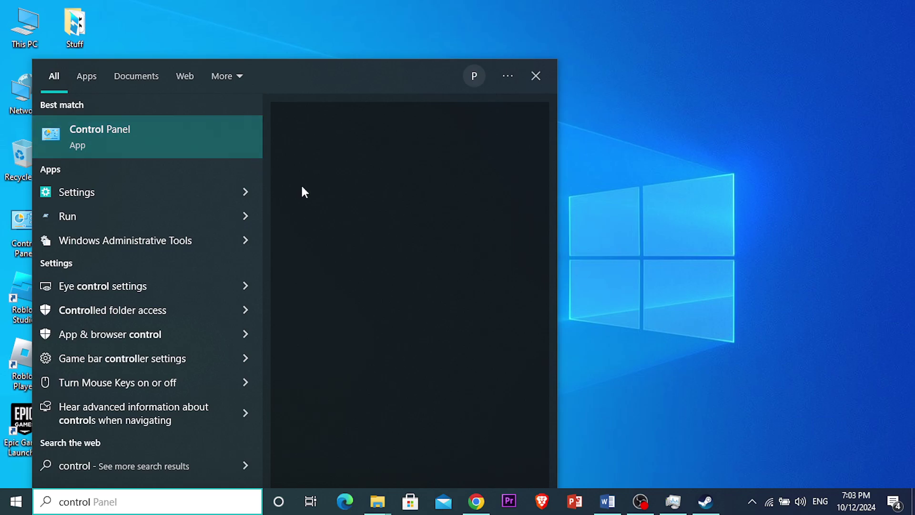
pyautogui.click(316, 244)
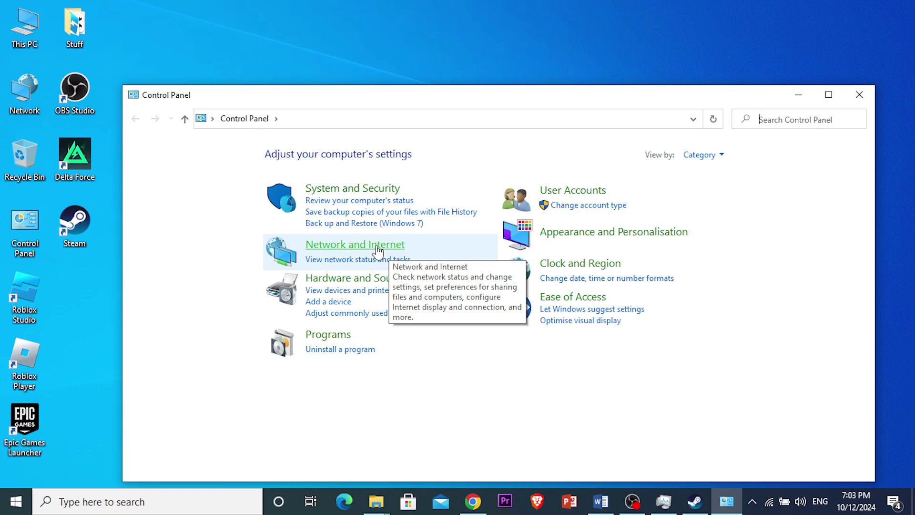
pyautogui.click(355, 245)
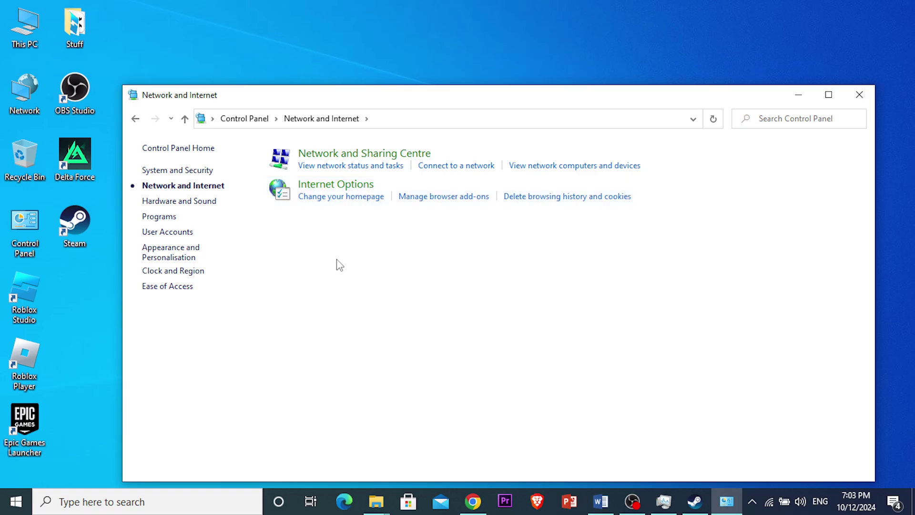
# Check the WiFi 3 connection status in Network and Sharing Centre: IPv4 internet access at 130 Mbps
pyautogui.click(377, 156)
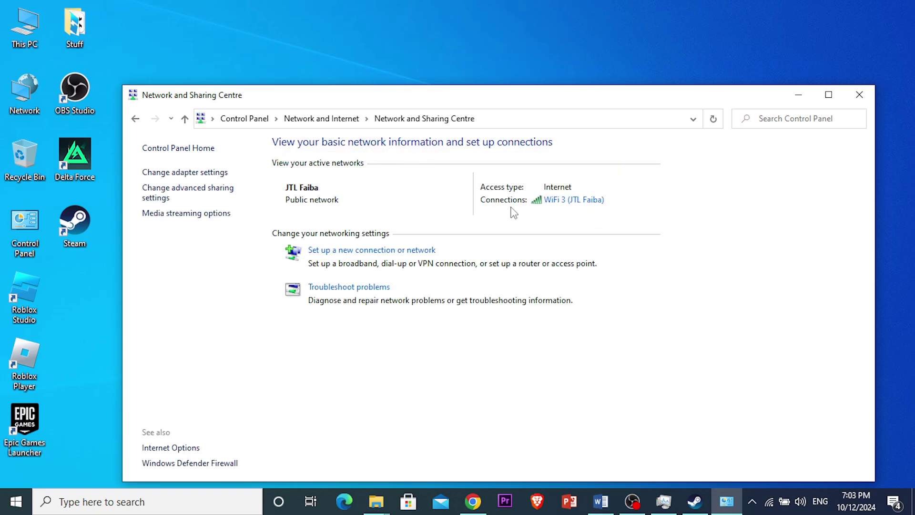
pyautogui.click(562, 202)
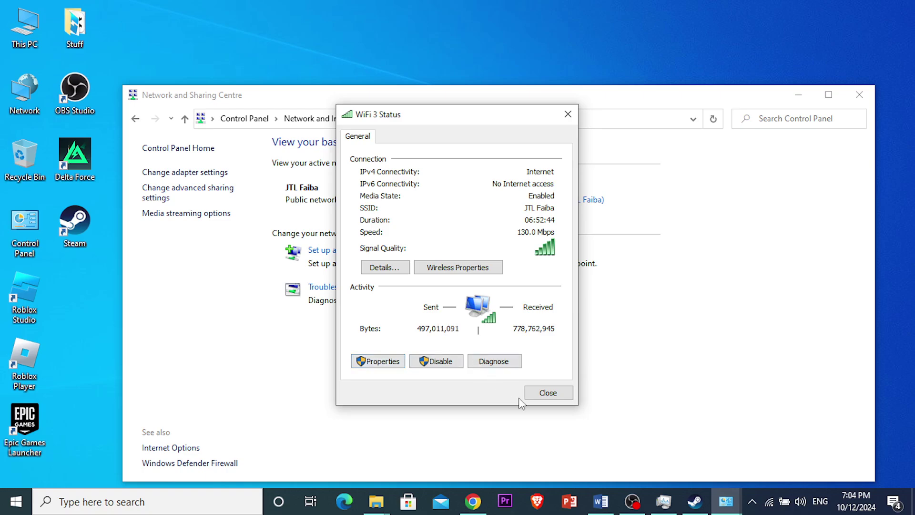
pyautogui.click(542, 394)
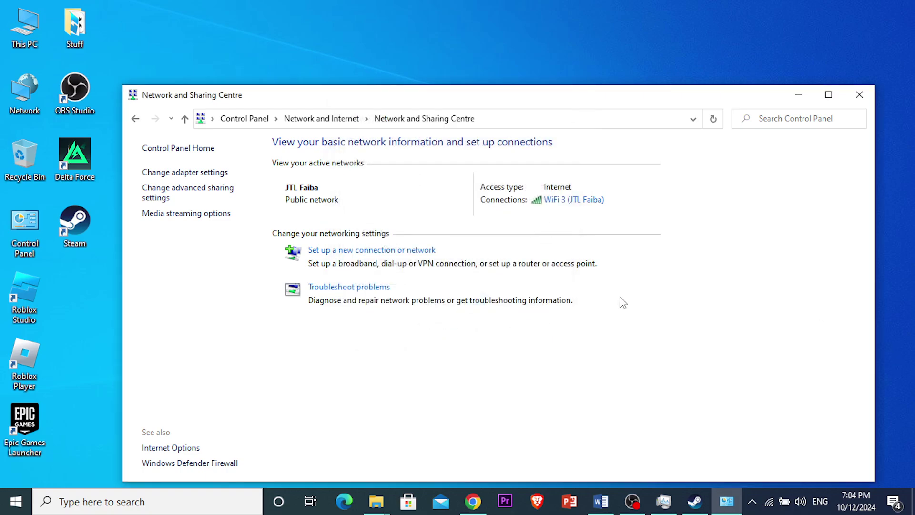
# Check the Repair Library option in Steam's Storage settings, where Delta Force uses 63.89 GB, then close Settings
pyautogui.click(795, 91)
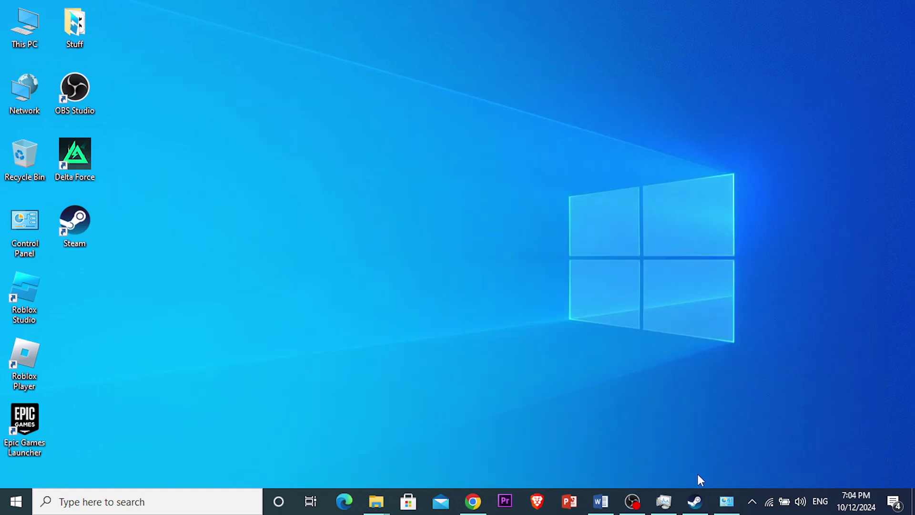
pyautogui.click(695, 501)
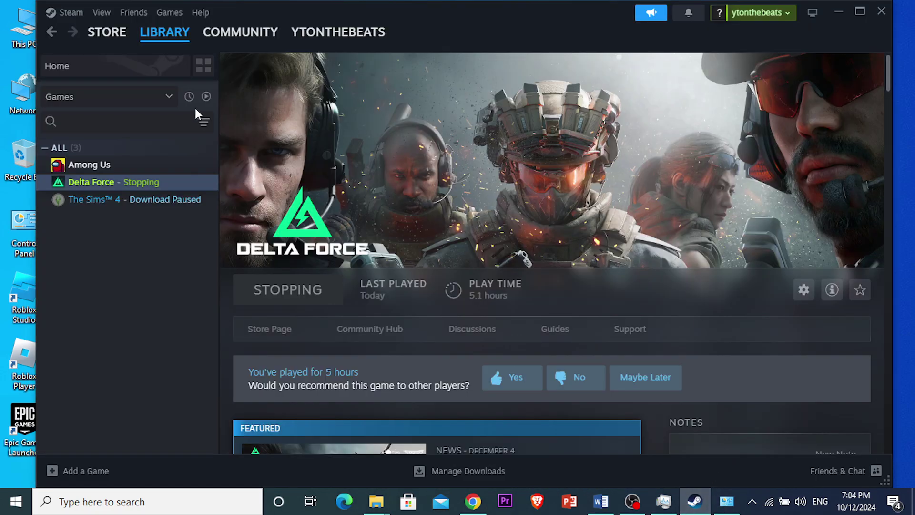
pyautogui.click(74, 18)
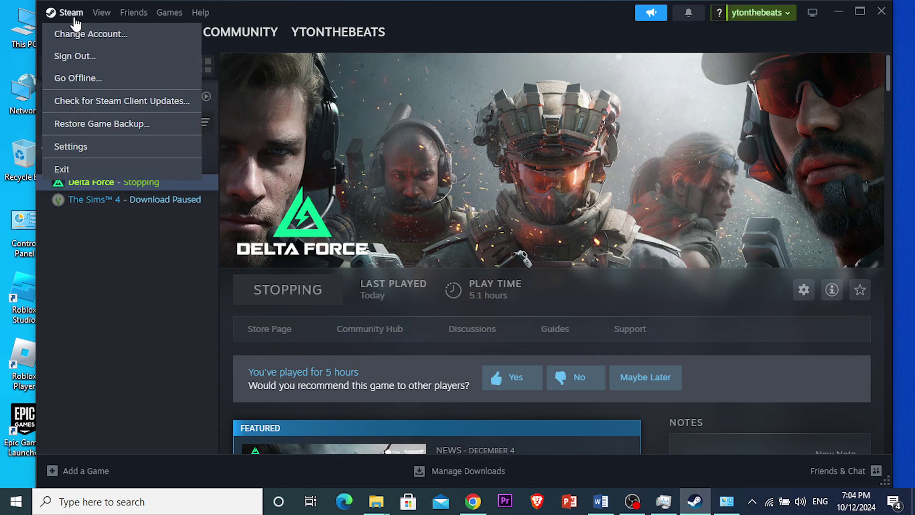
pyautogui.click(84, 146)
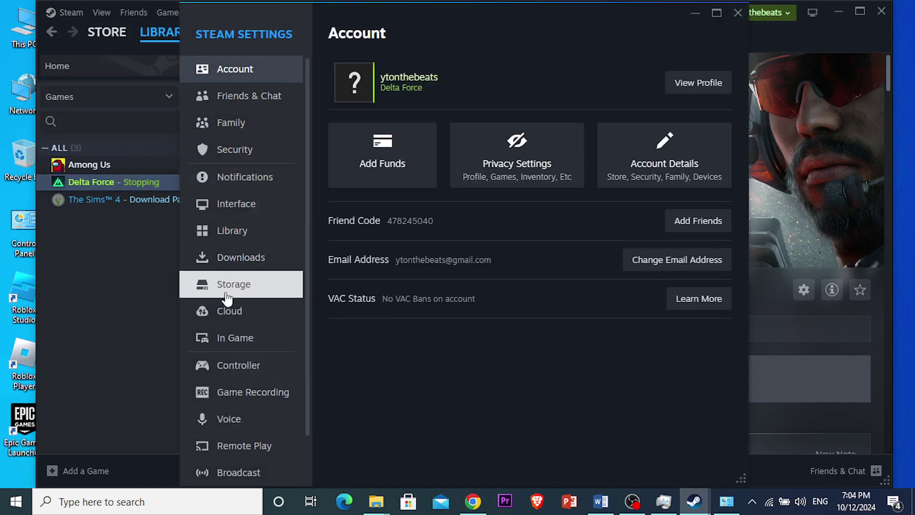
pyautogui.click(228, 290)
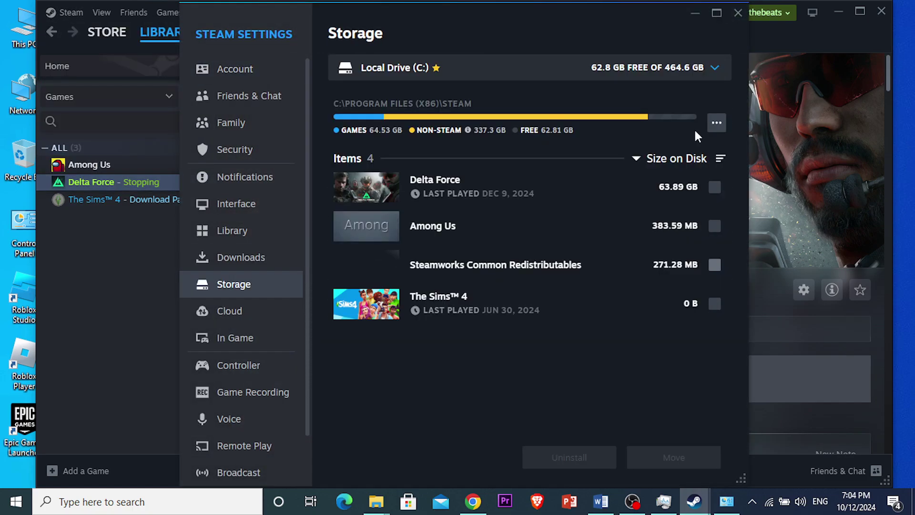
pyautogui.click(719, 122)
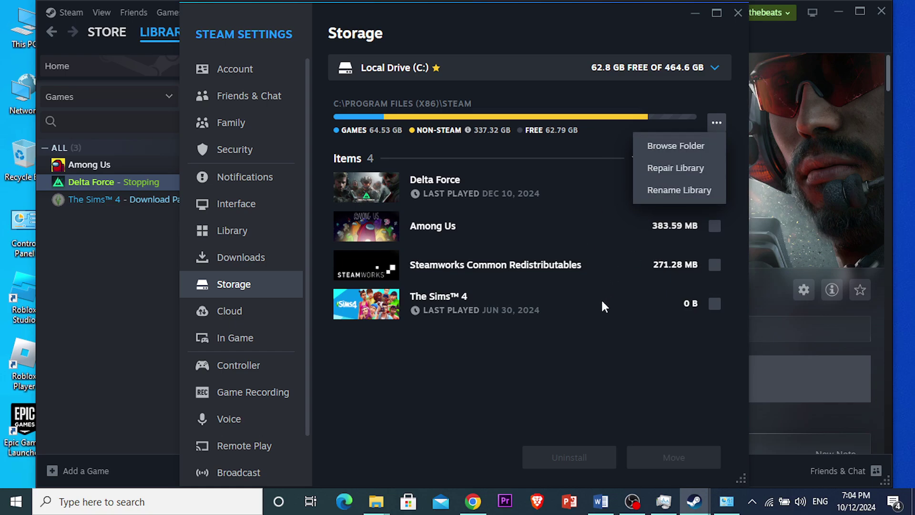
pyautogui.click(606, 368)
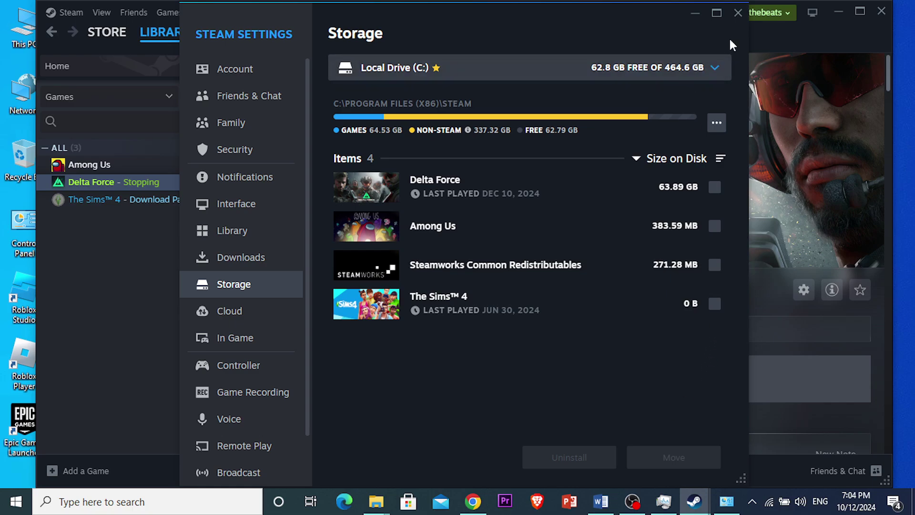
pyautogui.click(738, 13)
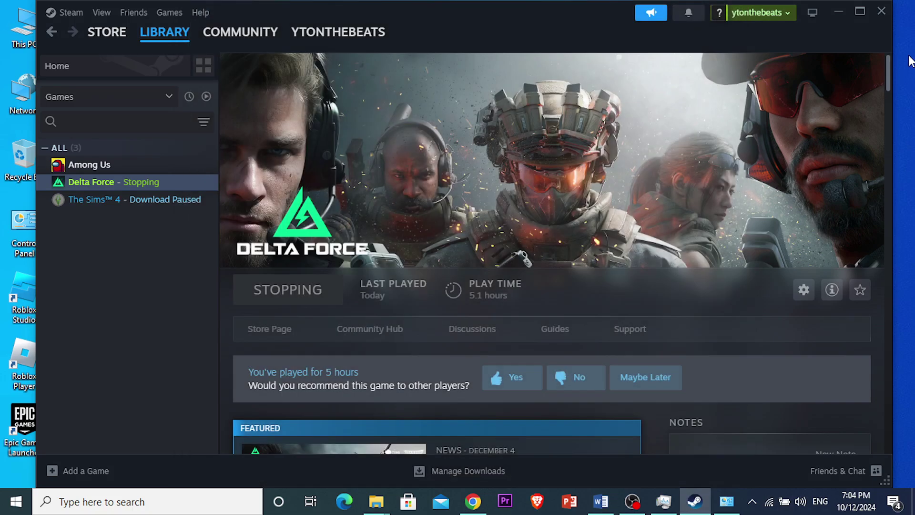
# Minimize Steam and search 'windows secu' to reach Firewall & network protection
pyautogui.click(836, 14)
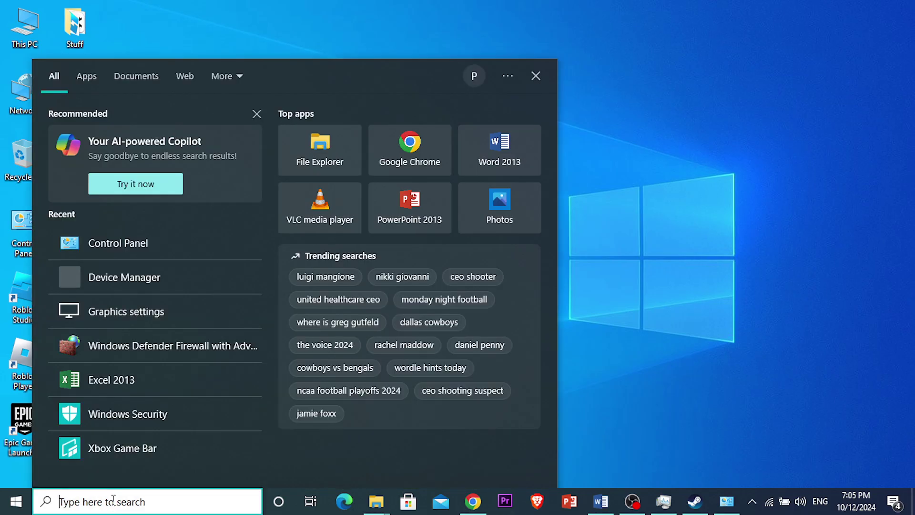
pyautogui.write('windows')
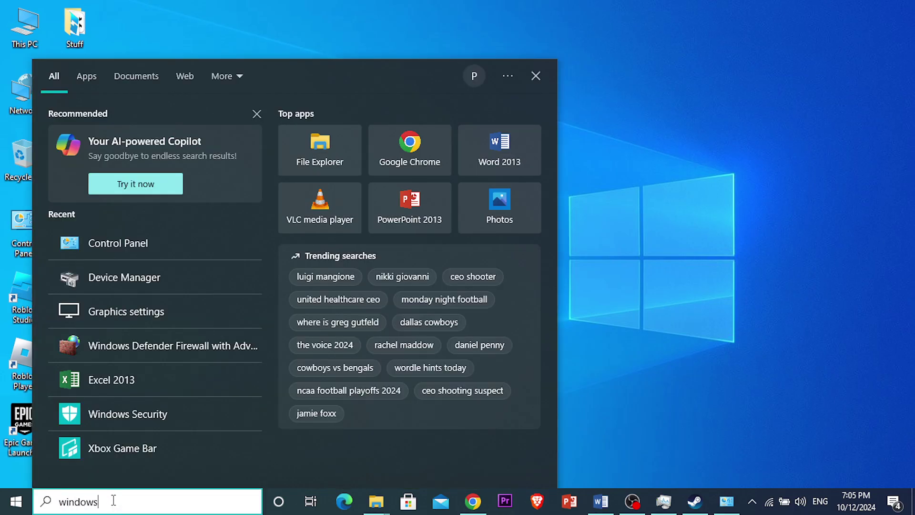
pyautogui.write(' secu')
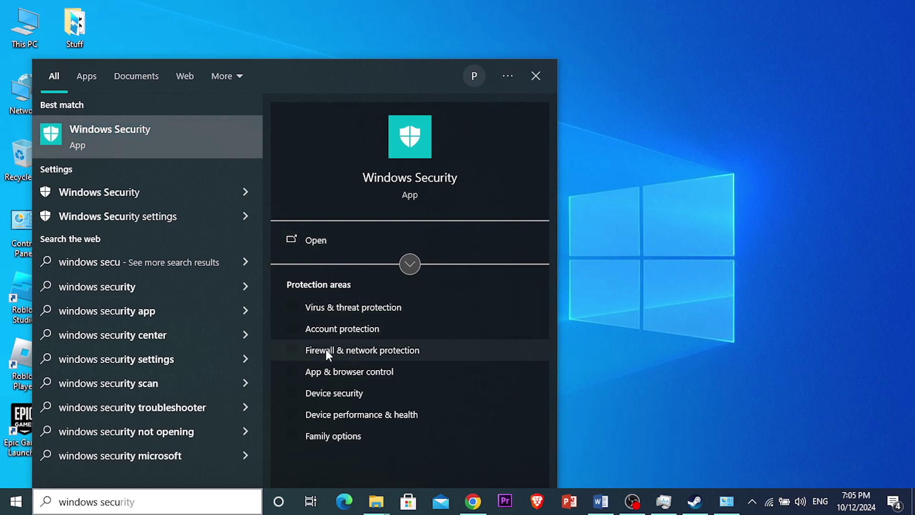
pyautogui.click(374, 348)
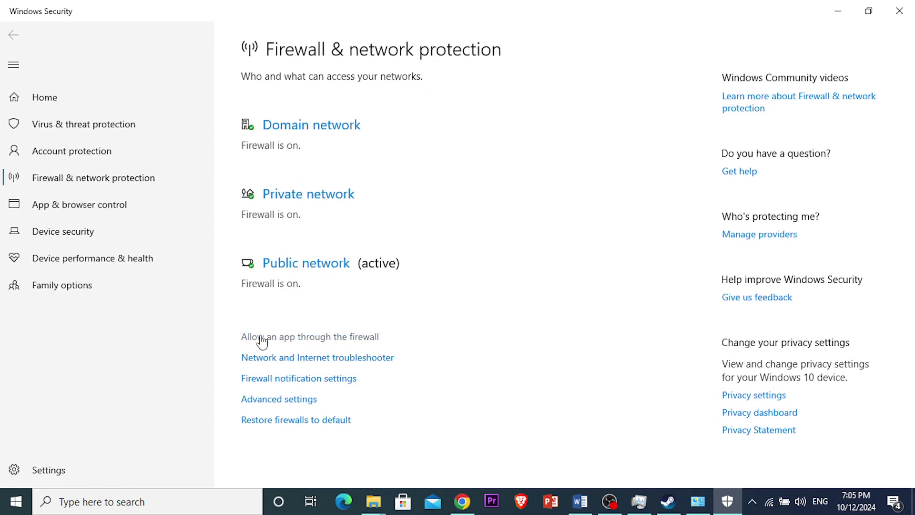
pyautogui.click(288, 340)
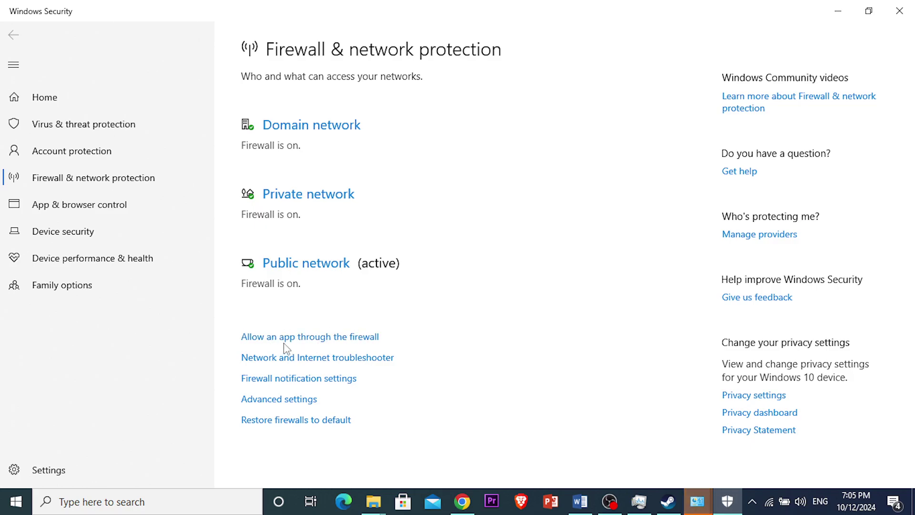
pyautogui.click(771, 469)
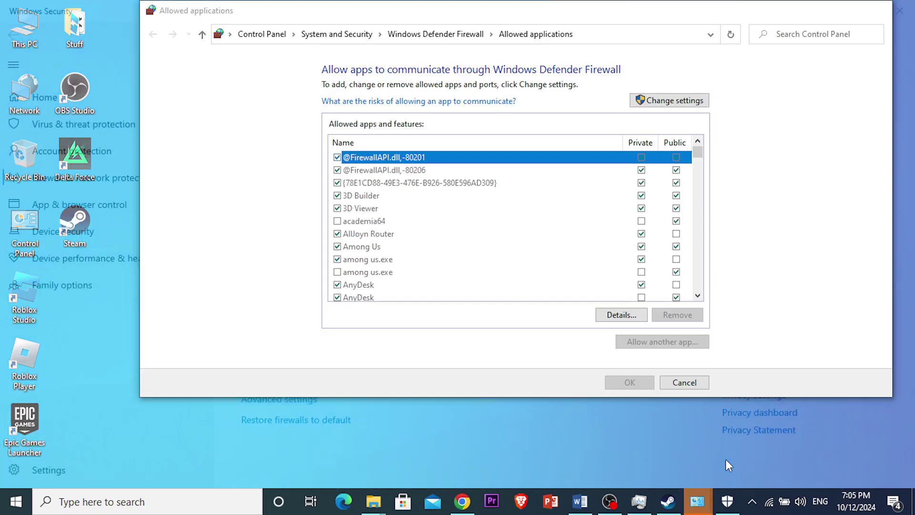
pyautogui.scroll(-16, 370, 236)
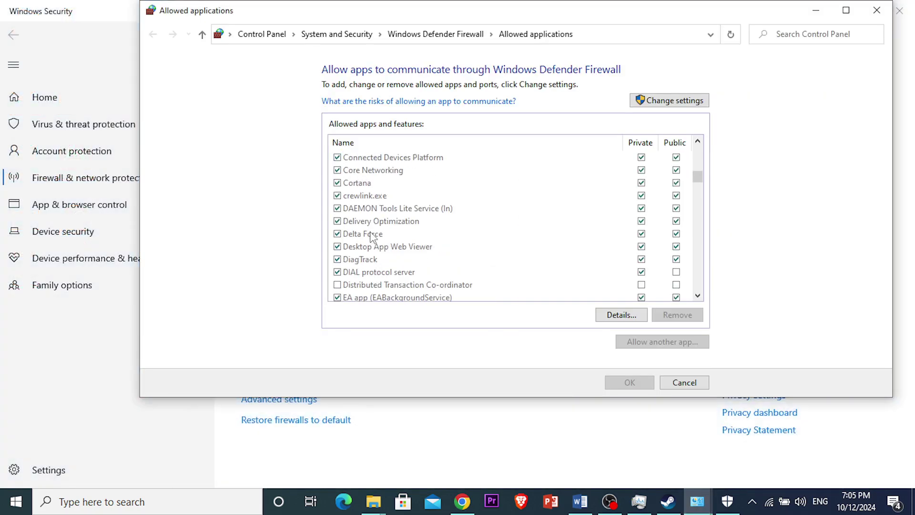
pyautogui.scroll(-2, 370, 236)
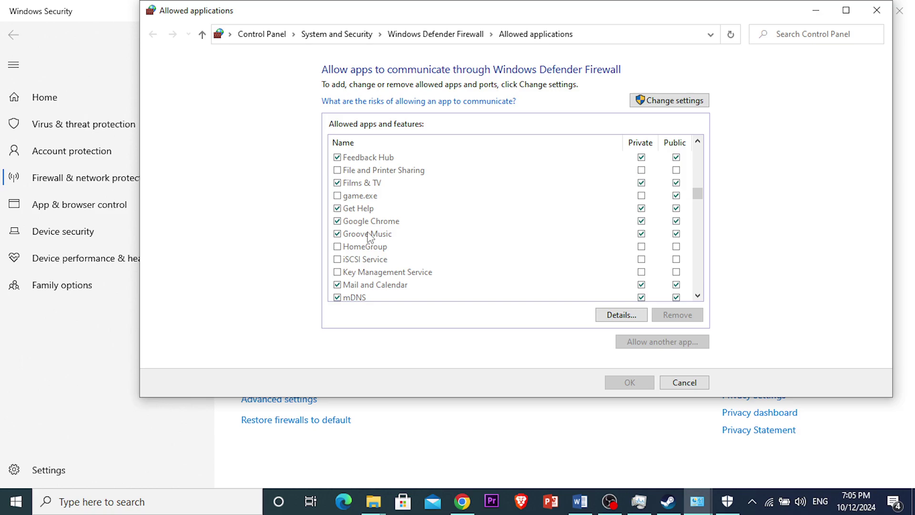
pyautogui.scroll(4, 367, 237)
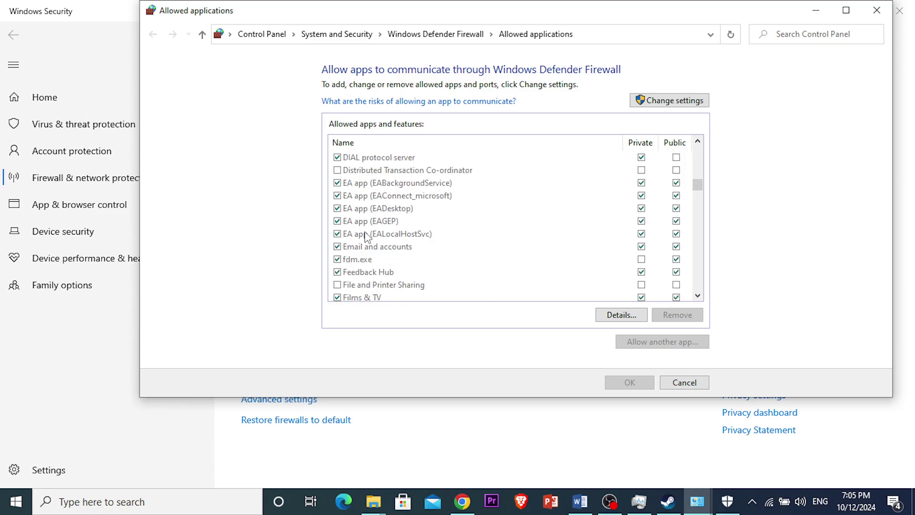
pyautogui.scroll(1, 375, 181)
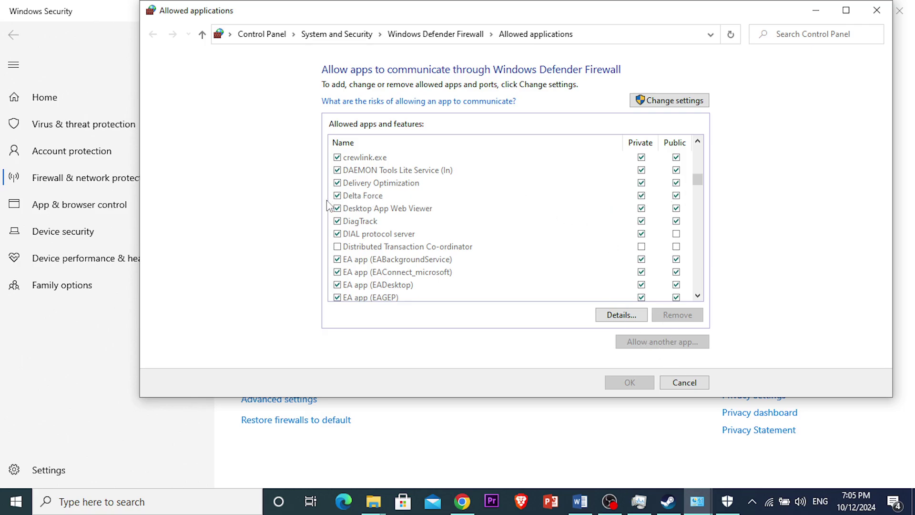
pyautogui.click(338, 199)
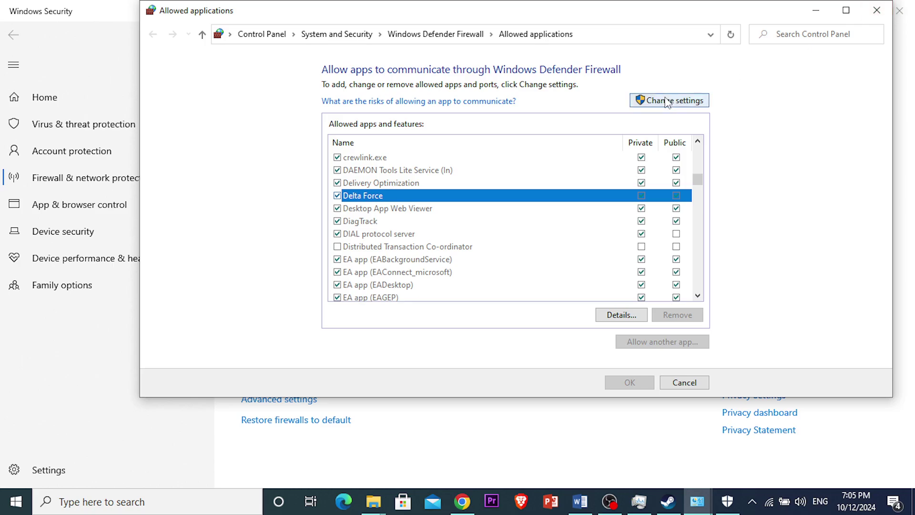
pyautogui.click(876, 10)
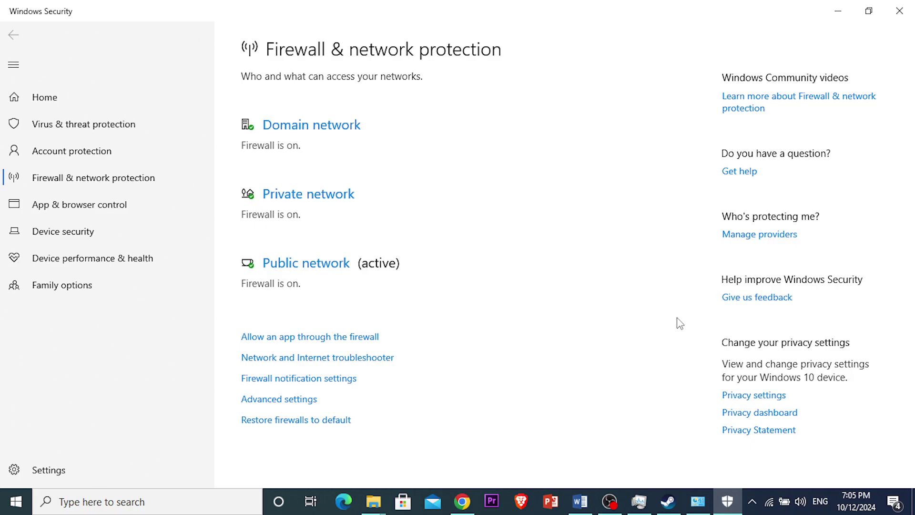
# Close Windows Security, then restore and close Network and Sharing Centre
pyautogui.click(899, 10)
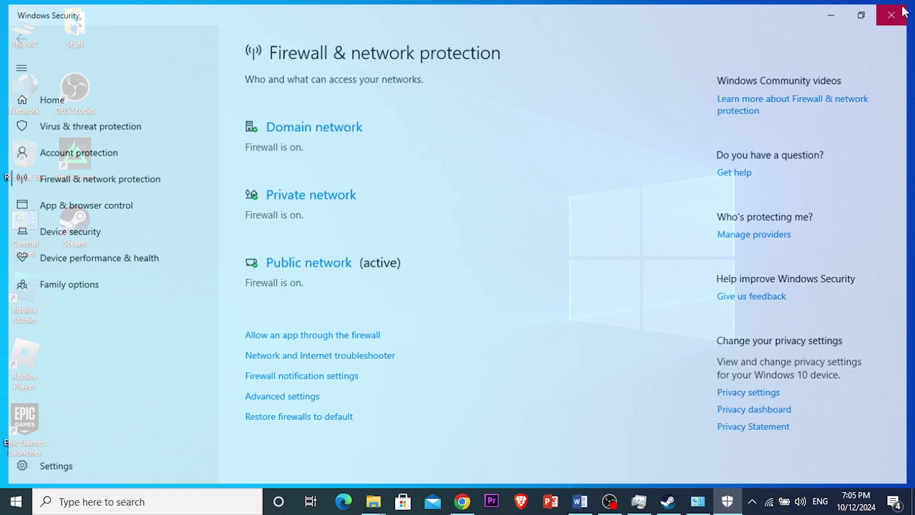
pyautogui.click(719, 501)
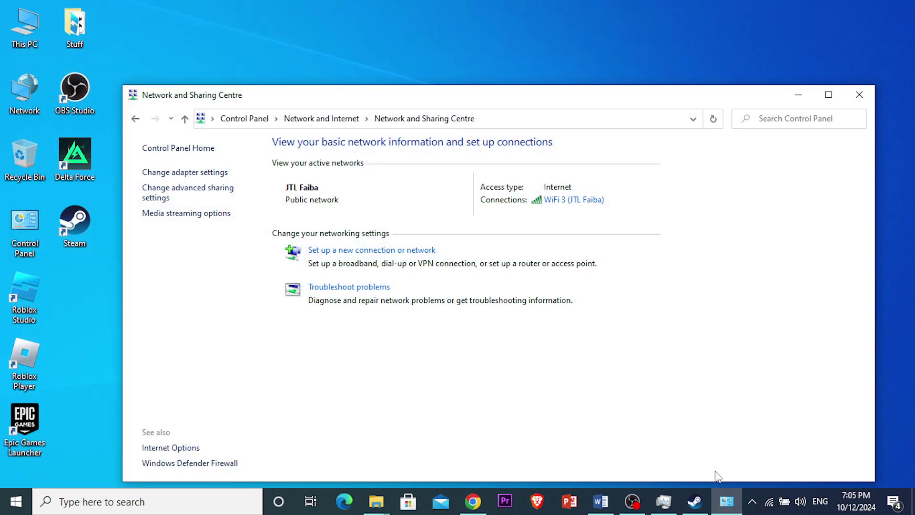
pyautogui.click(868, 94)
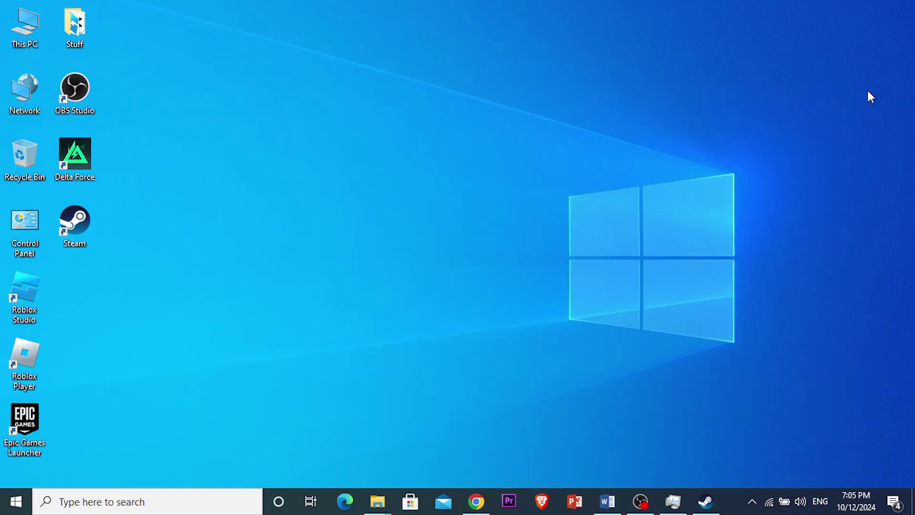